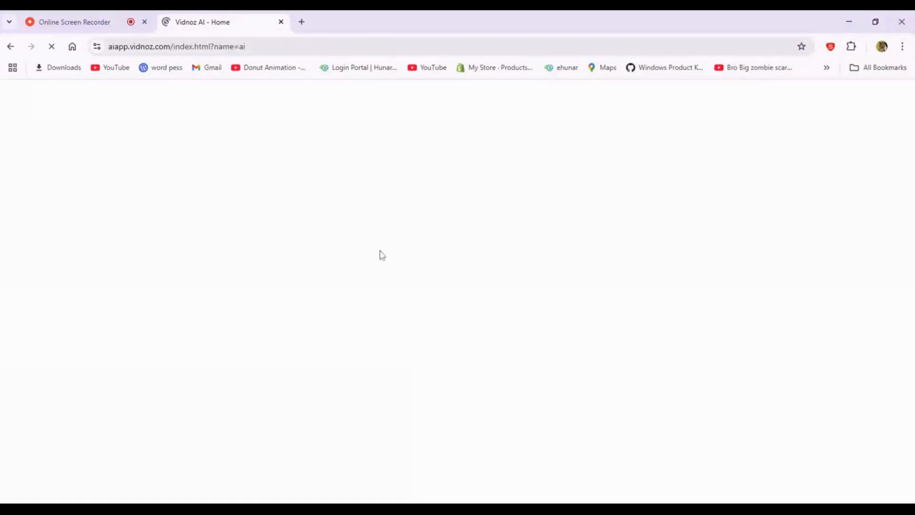
Open the AI Photo Avatar tool from the Vidnoz AI tools collection
left_click(238, 48)
left_click(234, 150)
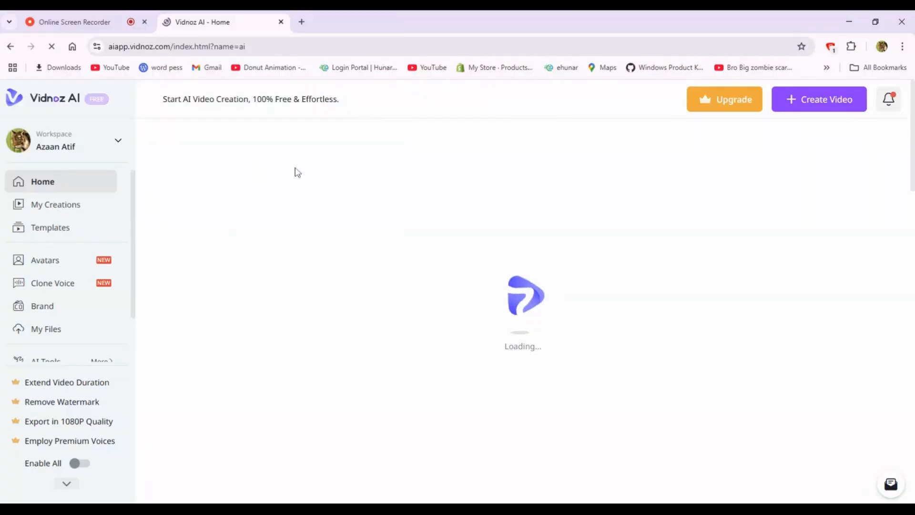
scroll(27, 215, "down", 1)
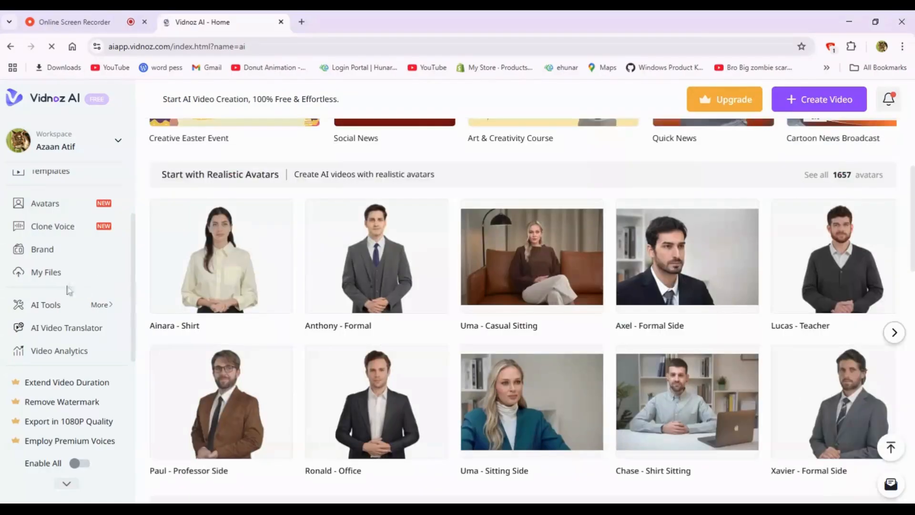
left_click(72, 306)
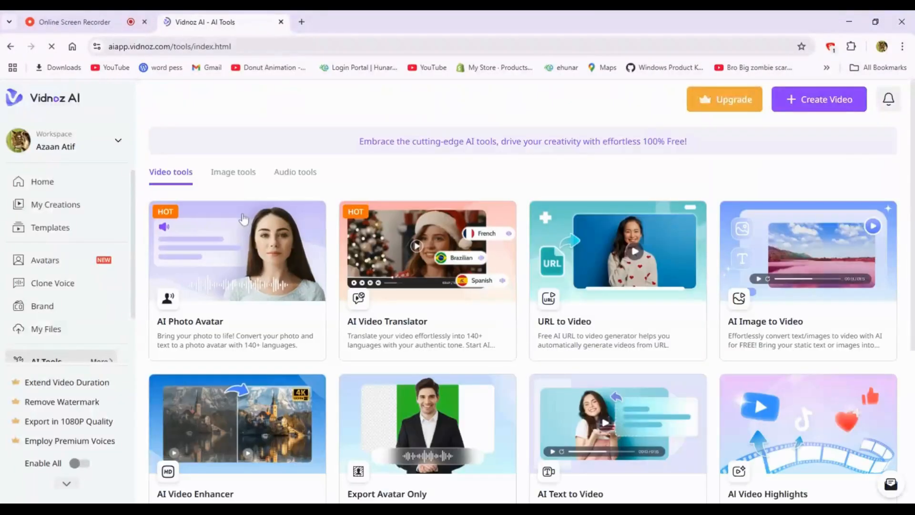
left_click(213, 276)
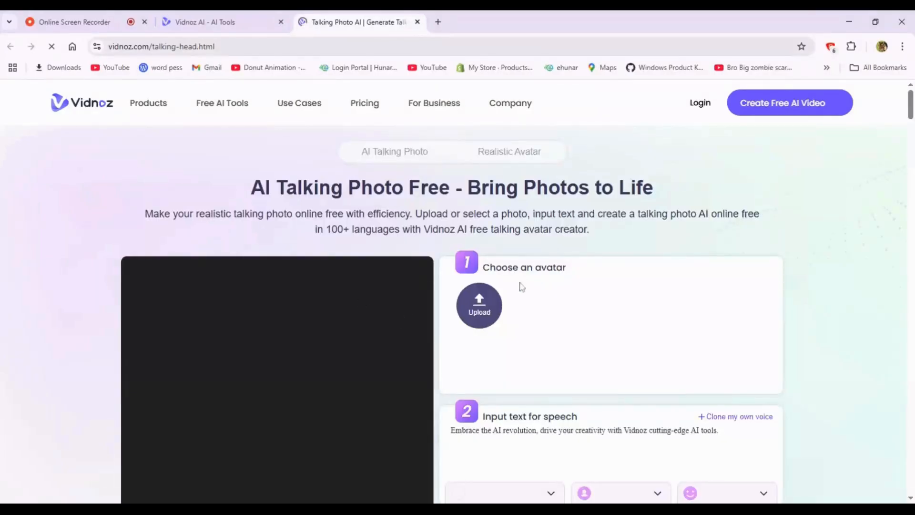
Choose the photo avatar of the smiling young man in the red embroidered vest
mouse_move(481, 272)
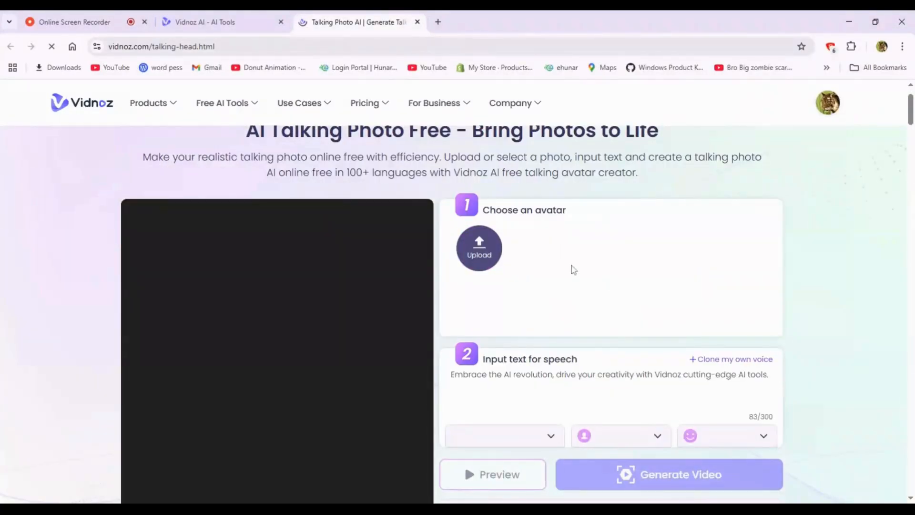
scroll(586, 273, "down", 1)
mouse_move(483, 197)
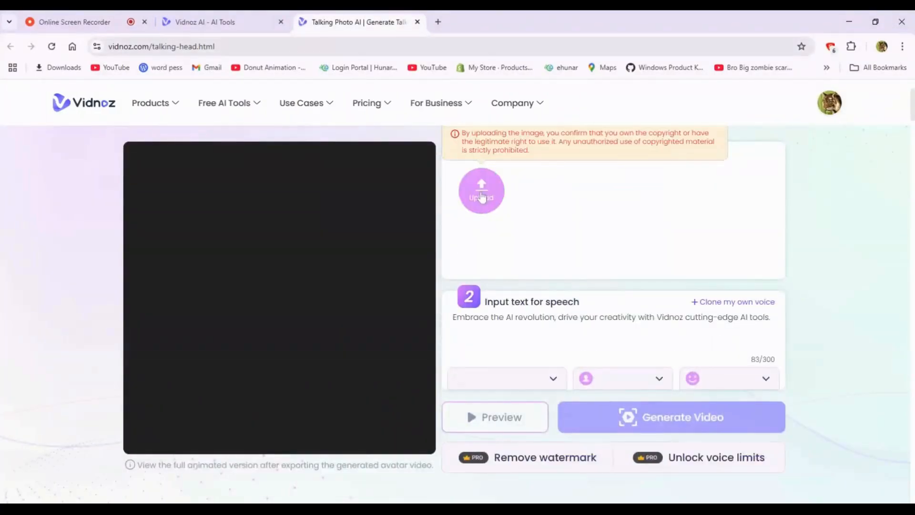
scroll(482, 196, "up", 1)
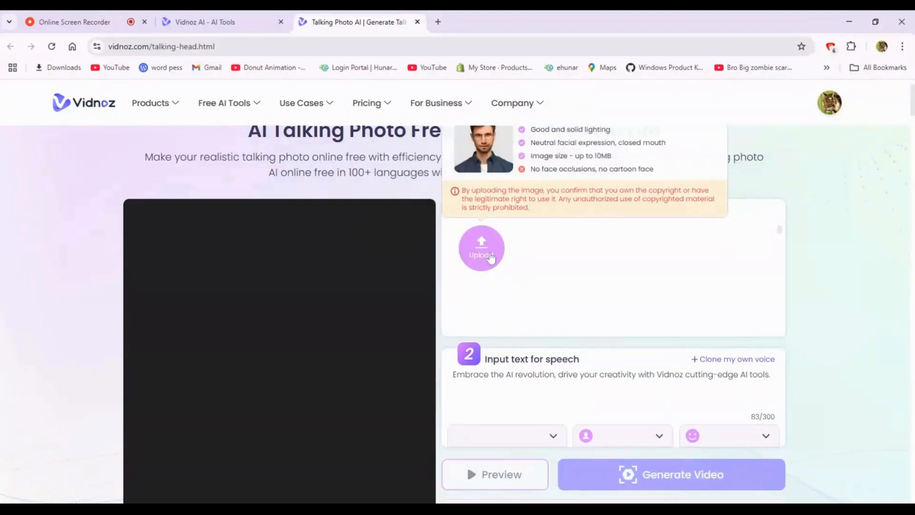
scroll(492, 257, "up", 1)
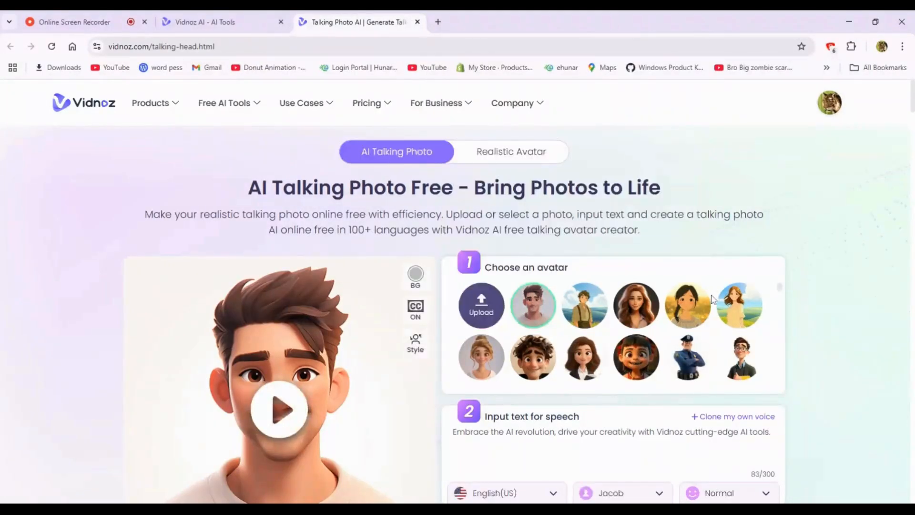
scroll(783, 311, "down", 1)
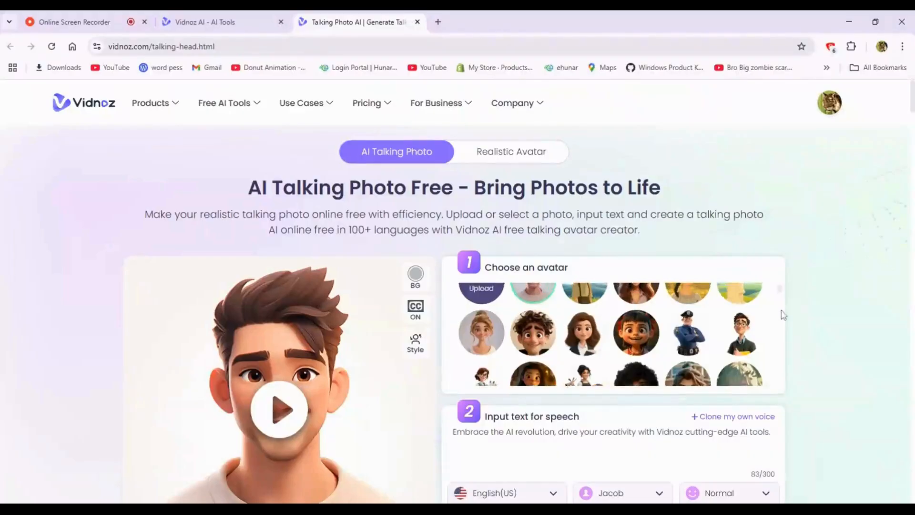
scroll(723, 328, "down", 5)
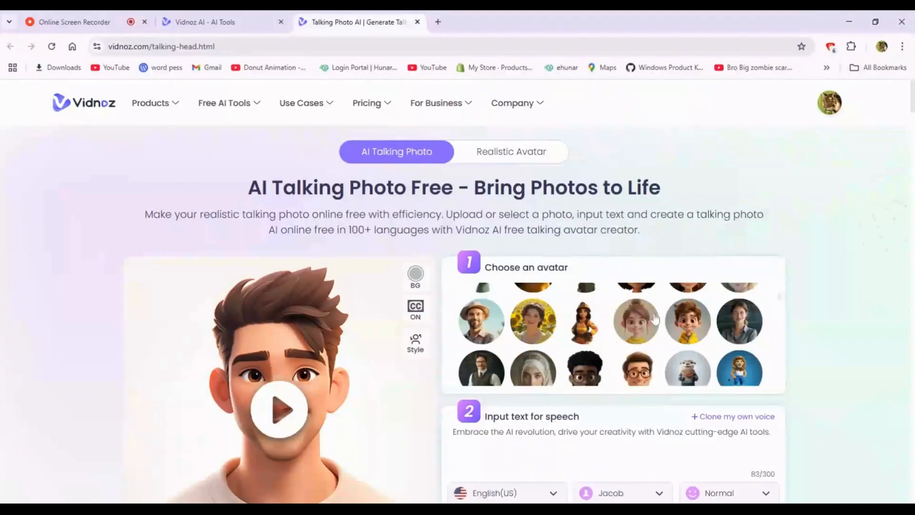
scroll(632, 344, "down", 3)
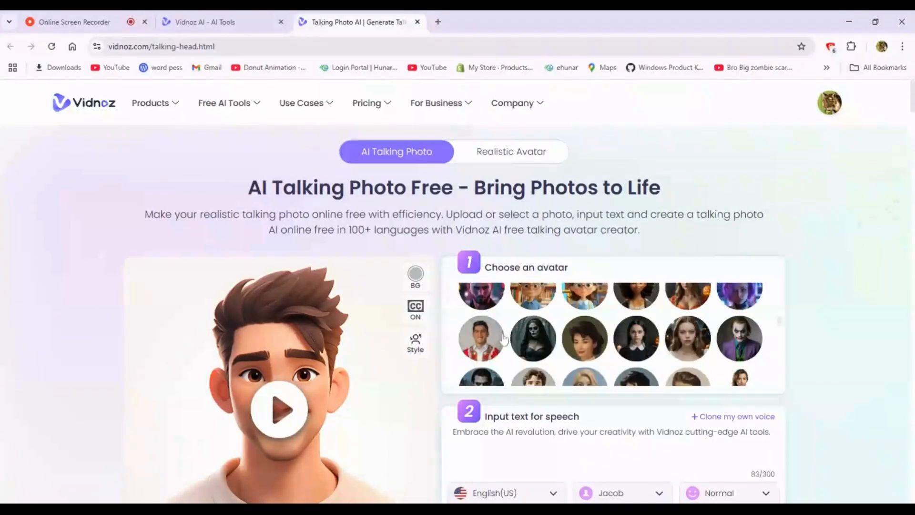
left_click(485, 347)
scroll(489, 347, "down", 1)
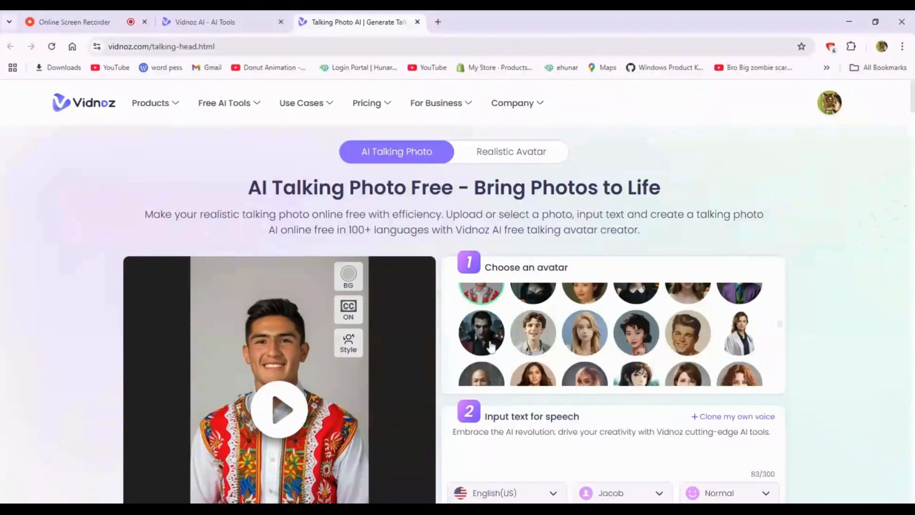
Replace the speech text with "Pls suscribe to my channel I am working Harder" and generate the video
scroll(559, 431, "down", 1)
triple_click(558, 431)
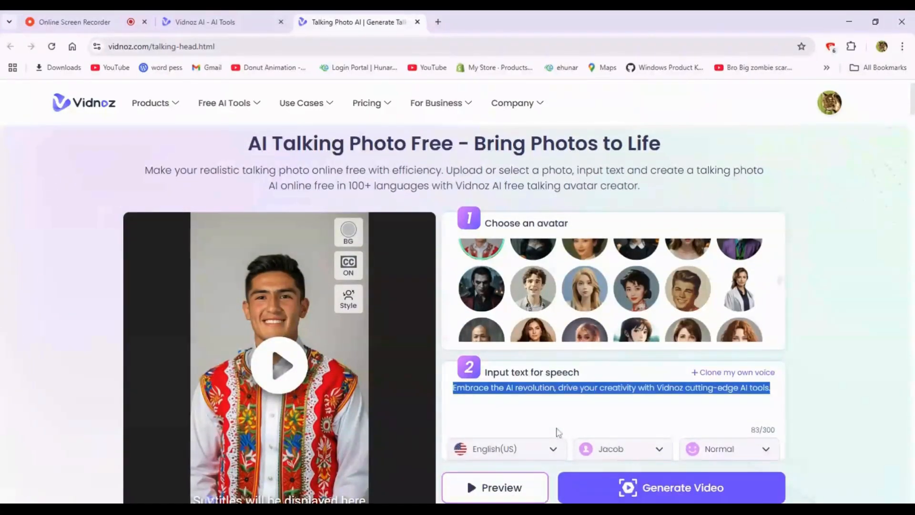
type("Pls susc")
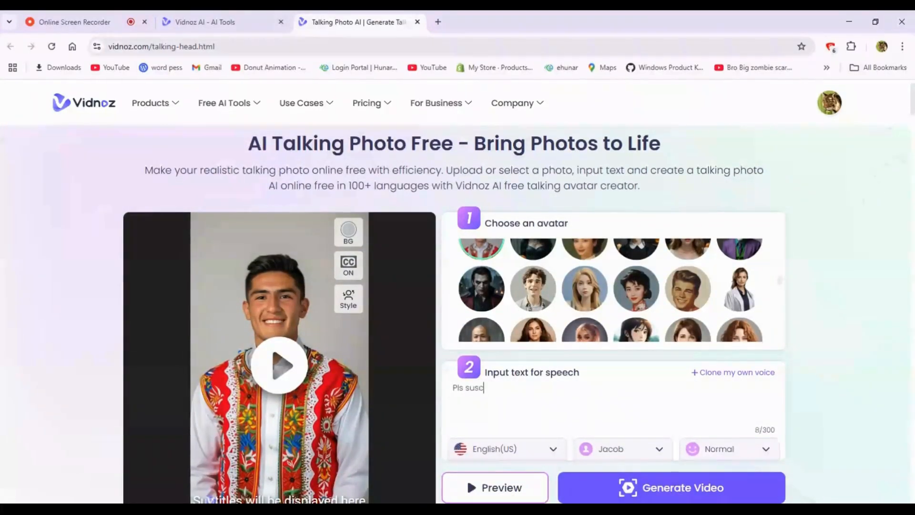
type("ribe to my channel I am working Harder")
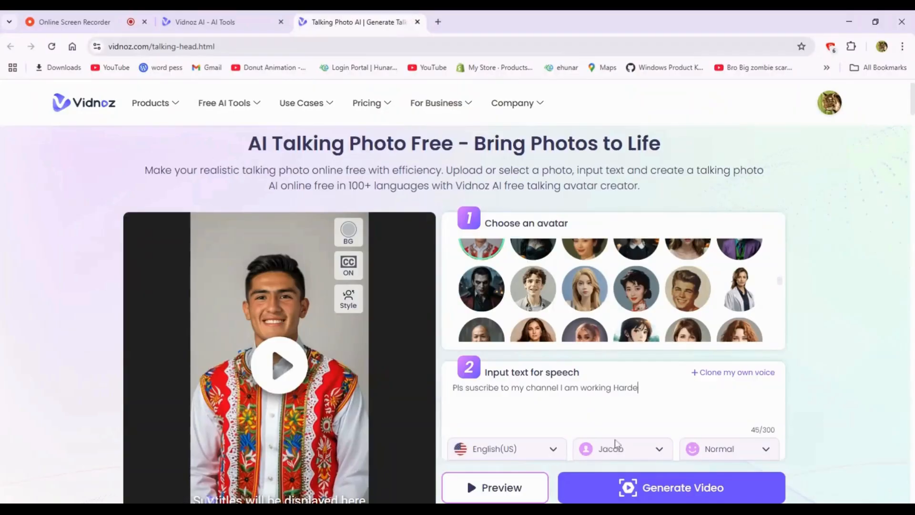
scroll(455, 315, "down", 1)
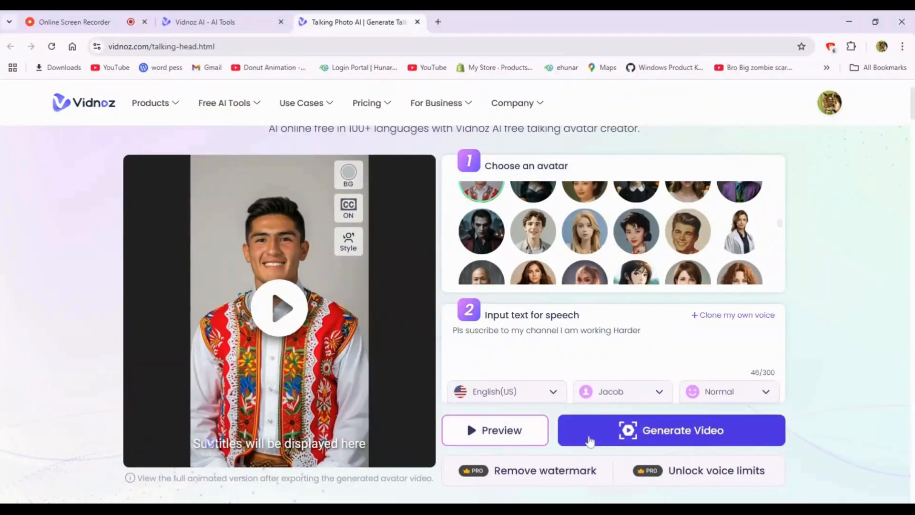
left_click(622, 439)
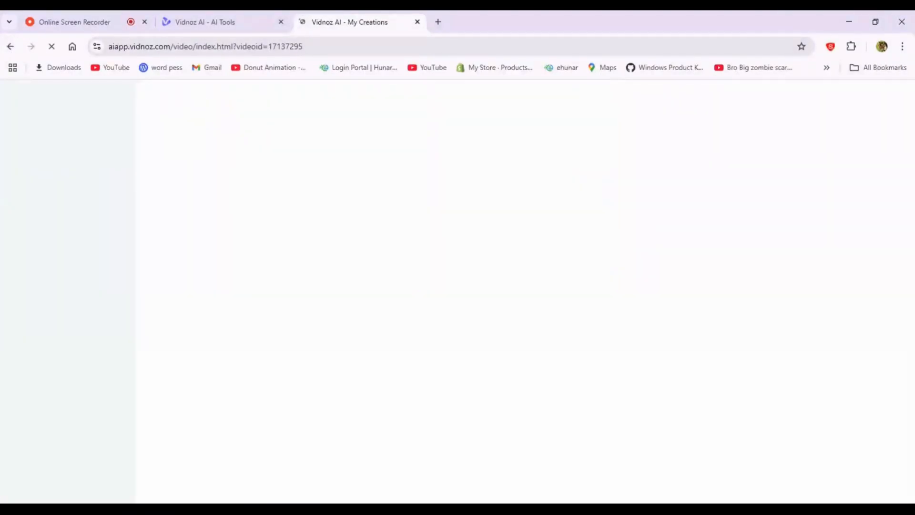
Return to the talking photo page and replace the speech text with "Pls suscribe to my channel and hit the like button"
left_click(143, 46)
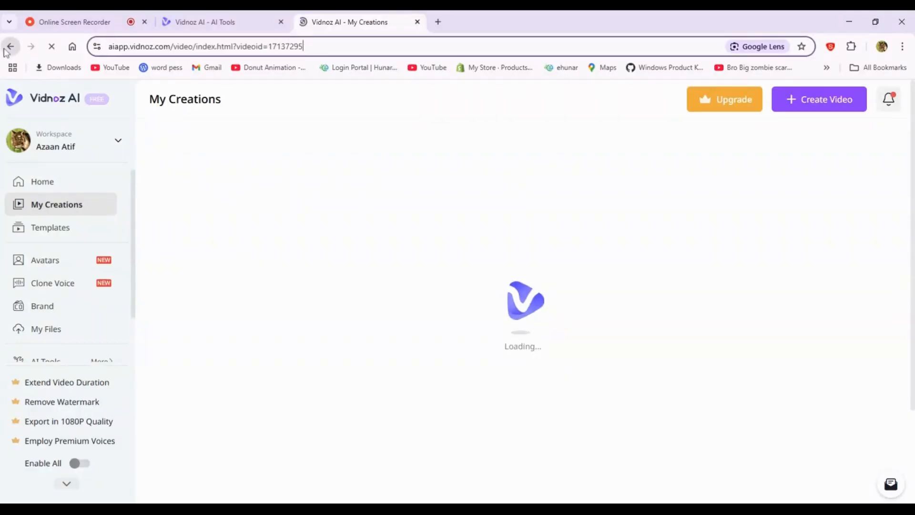
left_click(10, 47)
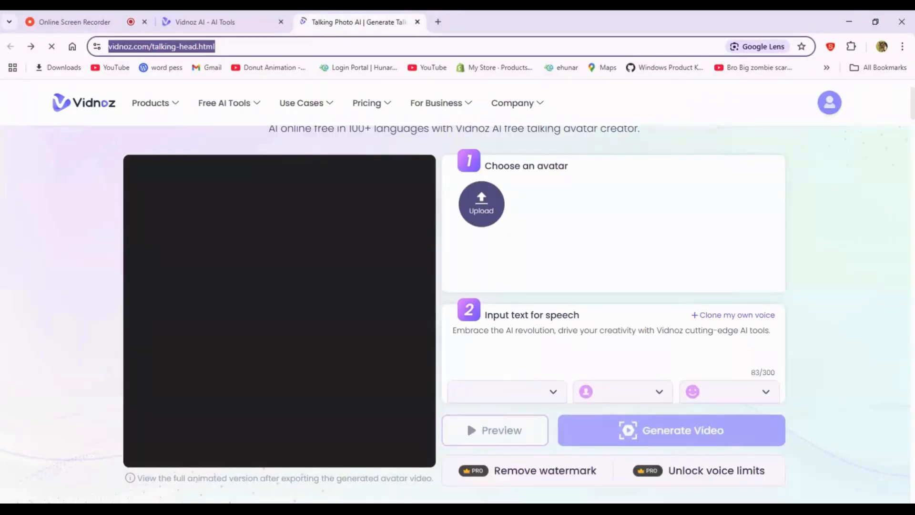
left_click(540, 330)
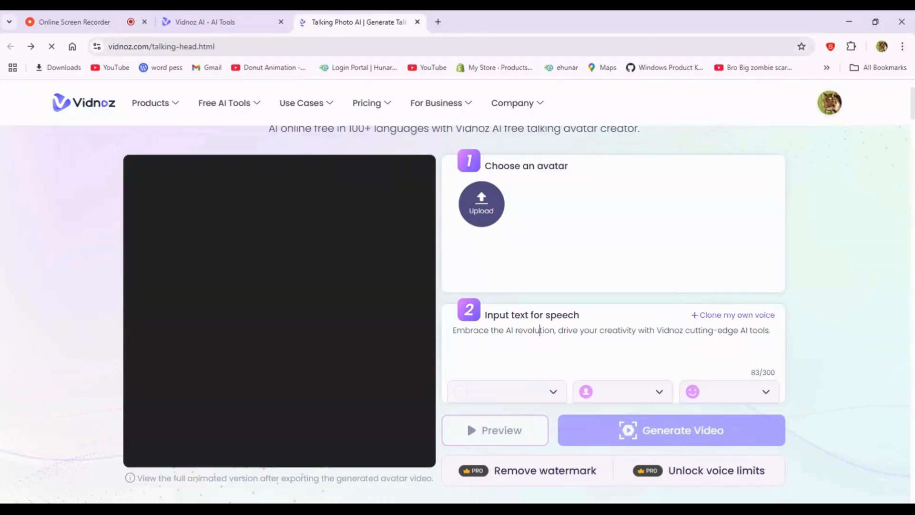
key("ctrl+a")
type("P")
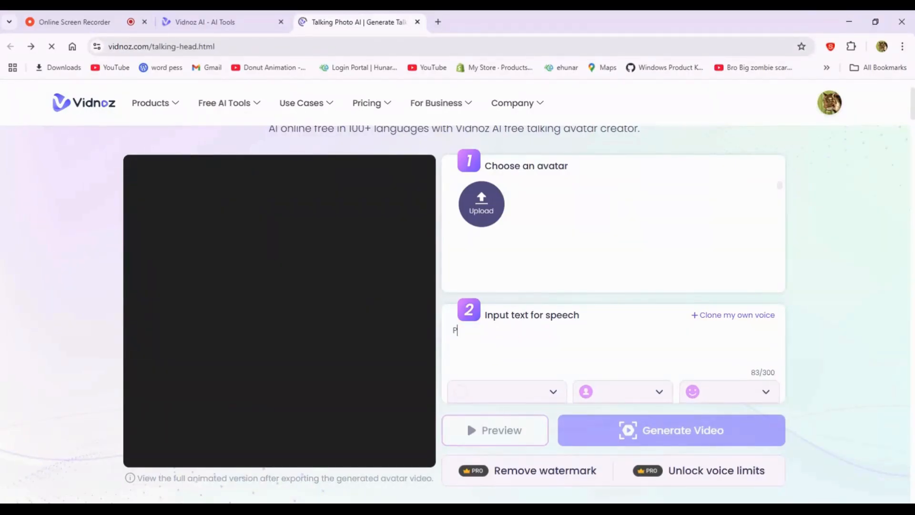
type("ls susc")
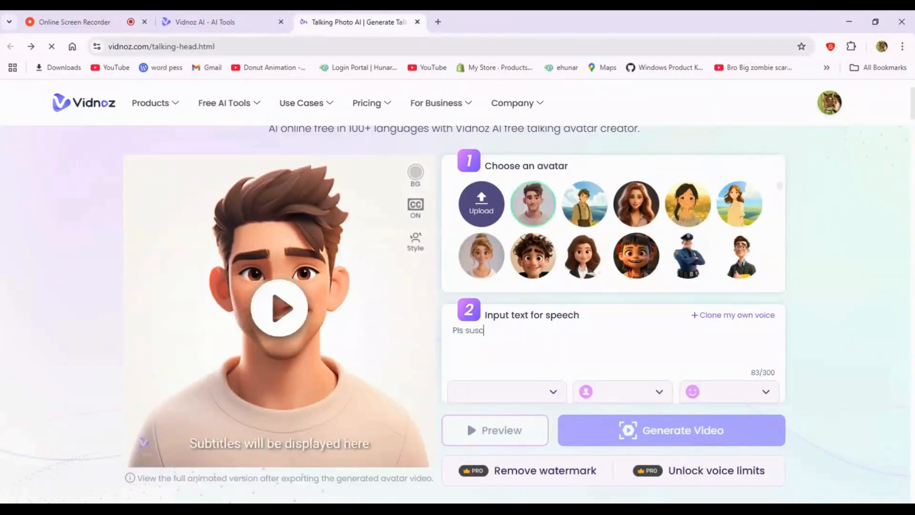
type("ribe to my channel and")
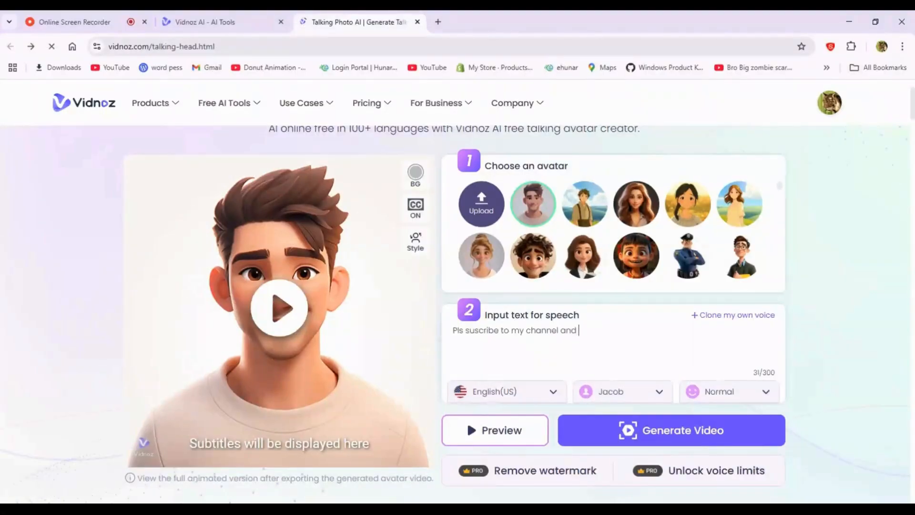
type(" hit the like button")
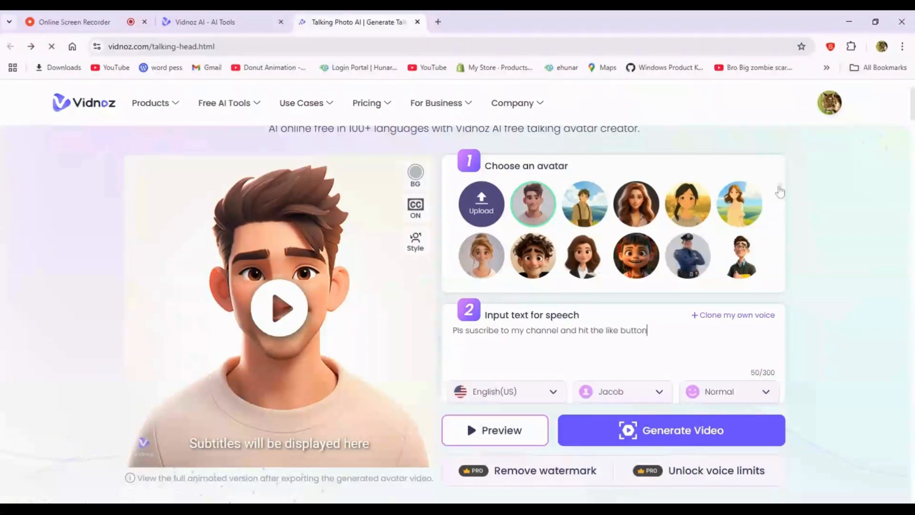
Choose the avatar of the bearded man with glasses and a grey vest in front of a blackboard
scroll(778, 191, "down", 3)
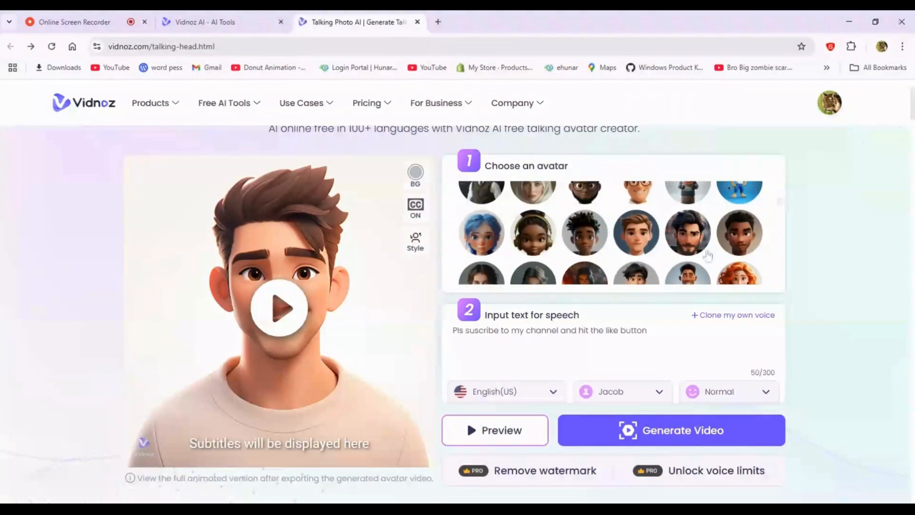
scroll(708, 255, "up", 5)
scroll(706, 252, "down", 5)
scroll(525, 238, "down", 1)
scroll(525, 238, "down", 2)
left_click(482, 243)
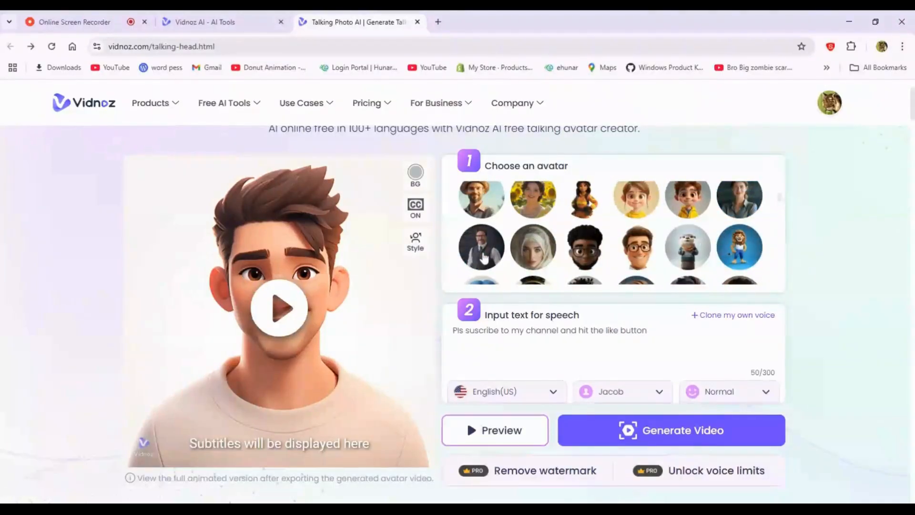
Turn off the subtitles and generate the talking photo video, dismissing the busy-server notice and resubmitting
scroll(602, 318, "down", 1)
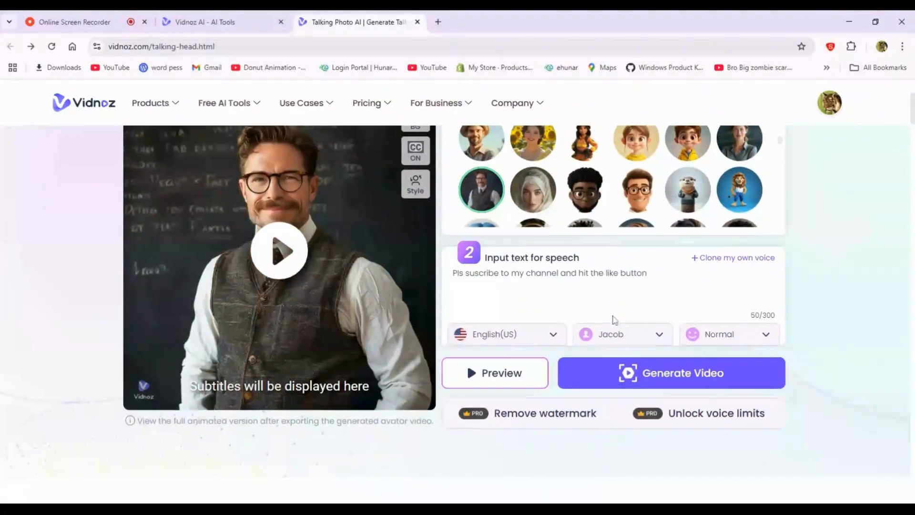
left_click(415, 150)
left_click(685, 376)
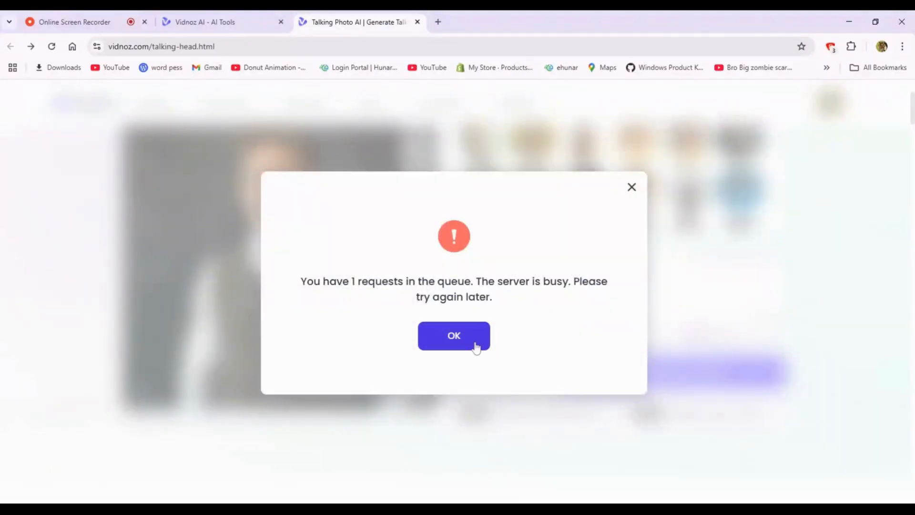
left_click(469, 346)
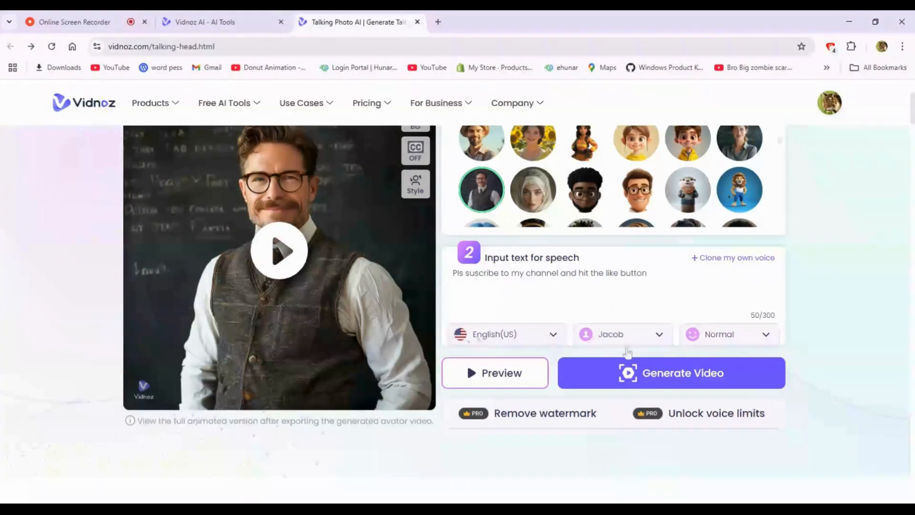
left_click(657, 378)
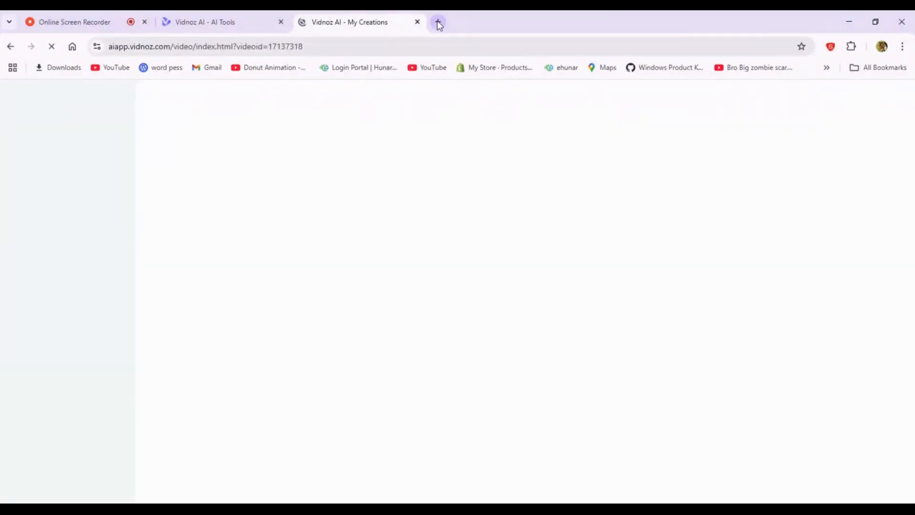
Search for "watermark remover from video" in a new browser tab and open the online-video-cutter.com logo removal page
left_click(438, 22)
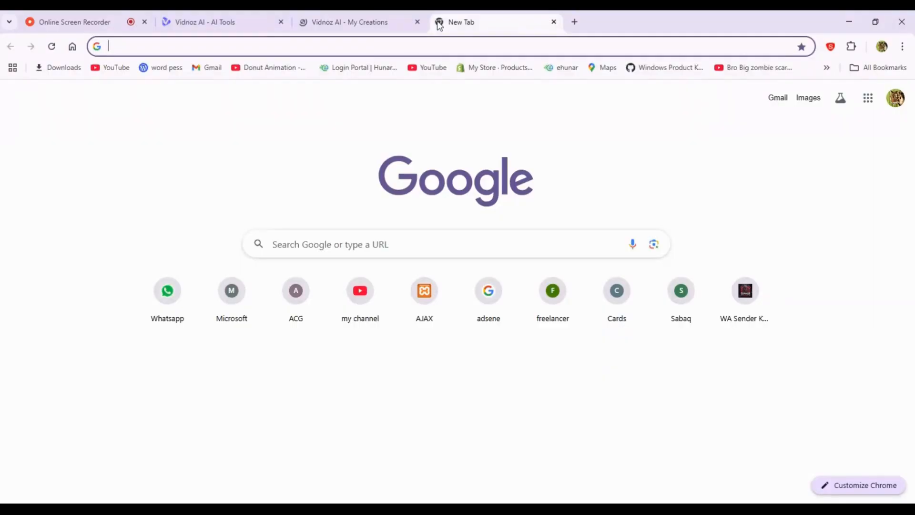
type("water")
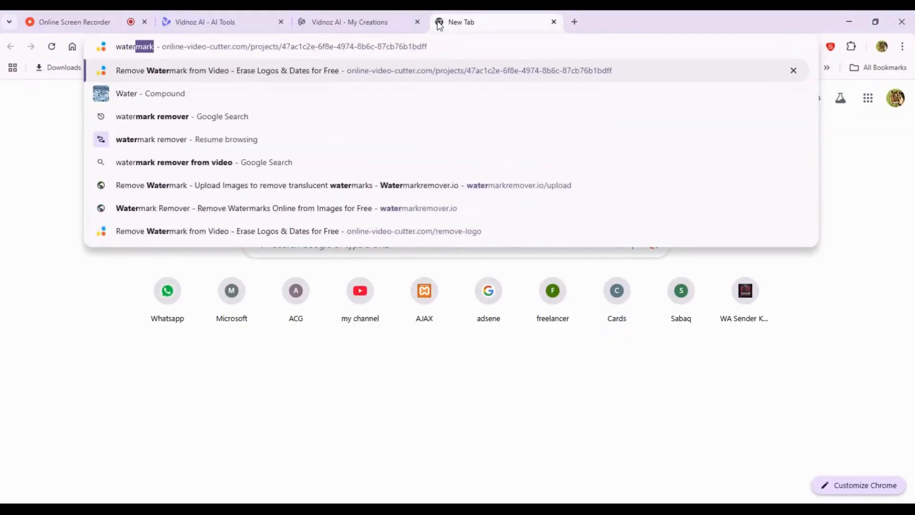
type(" mark")
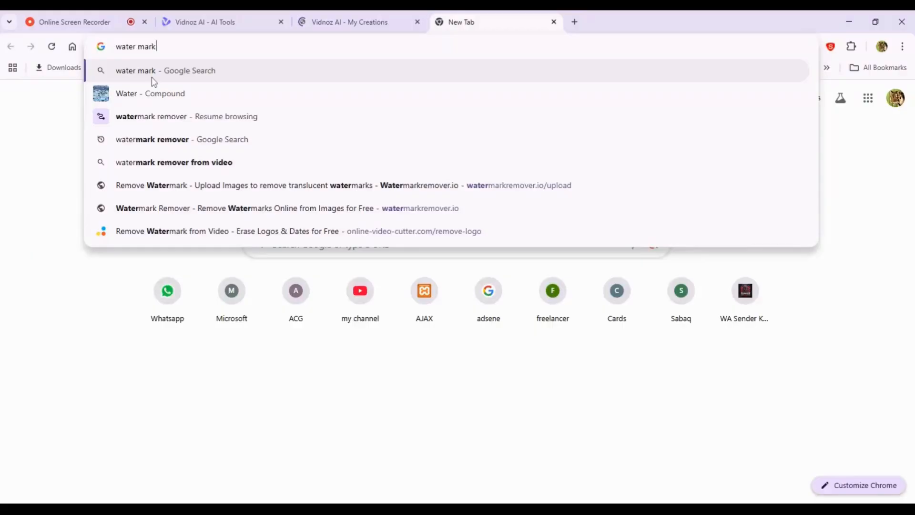
left_click(174, 162)
left_click(194, 288)
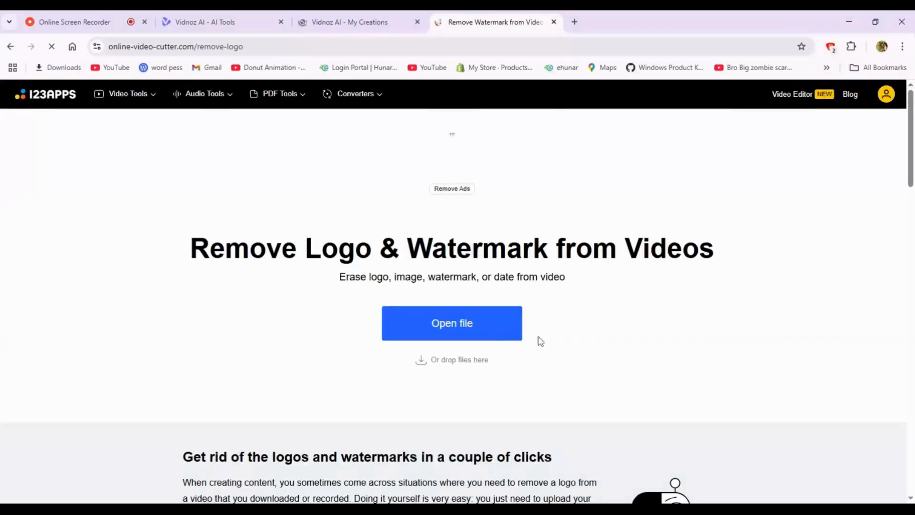
Return to the Vidnoz AI creations page and download the finished talking photo video of the bearded man in 720p
left_click(349, 16)
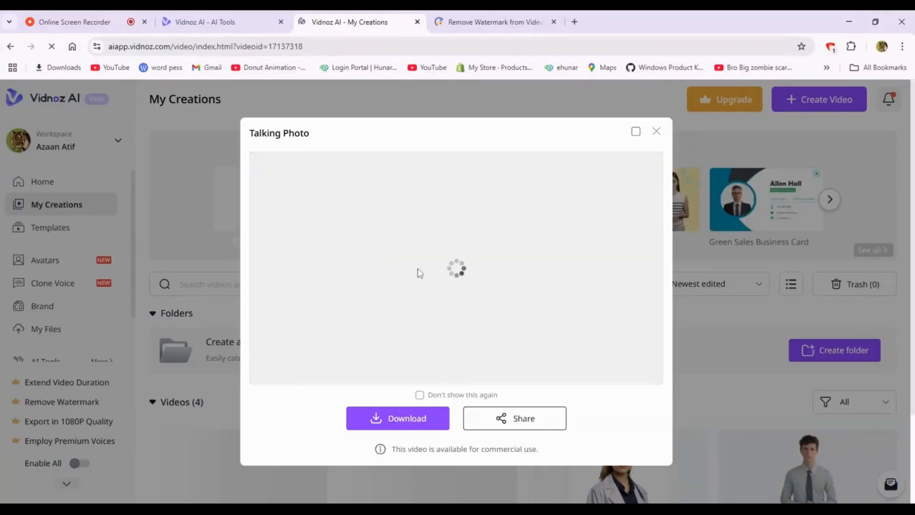
mouse_move(419, 418)
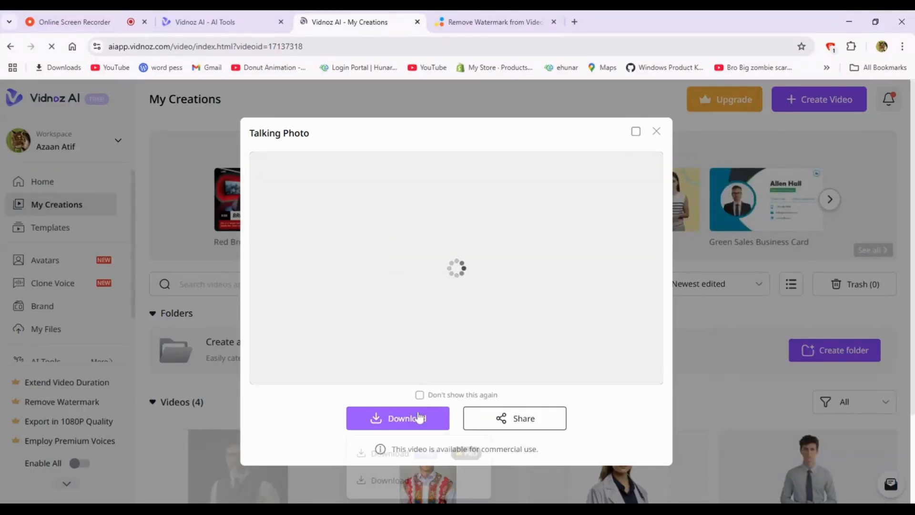
left_click(434, 344)
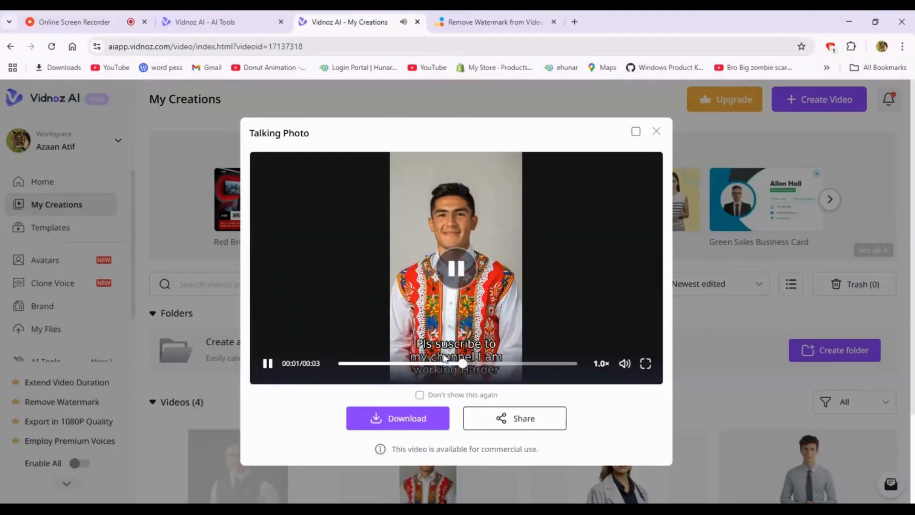
mouse_move(431, 427)
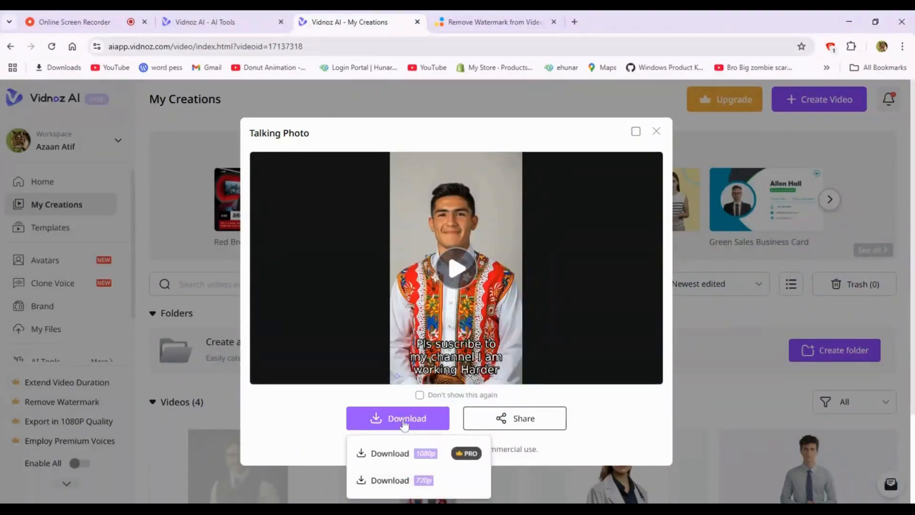
scroll(405, 432, "down", 2)
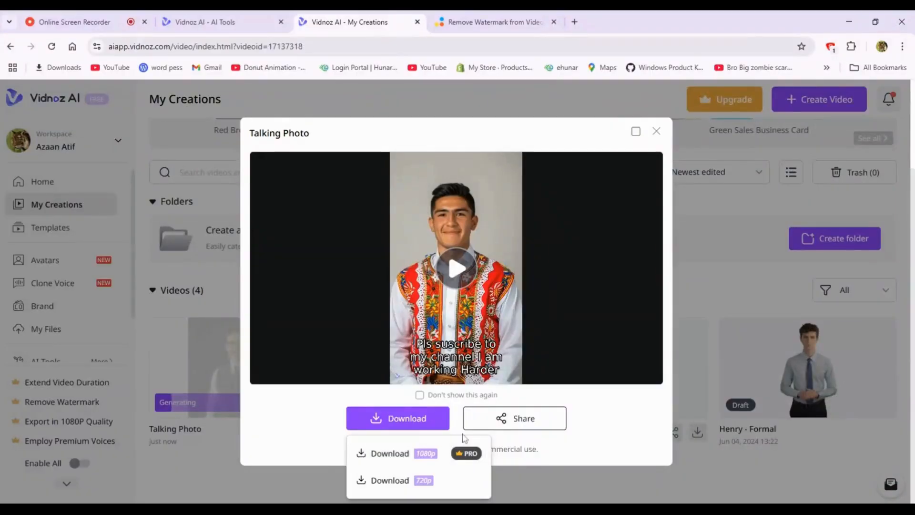
scroll(691, 388, "up", 1)
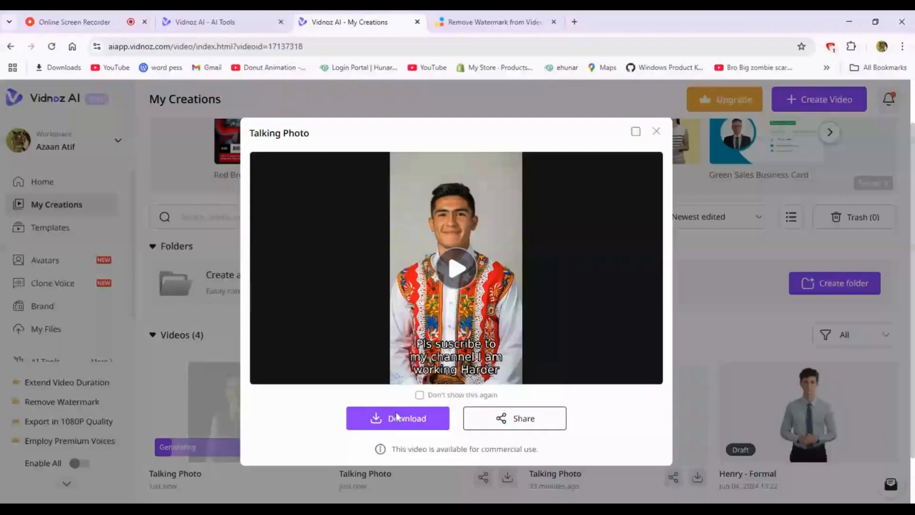
scroll(400, 422, "down", 1)
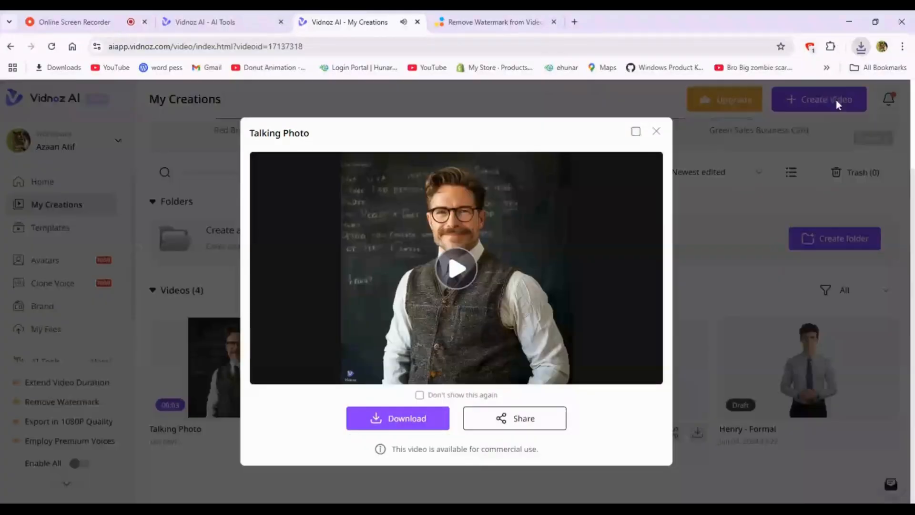
mouse_move(403, 422)
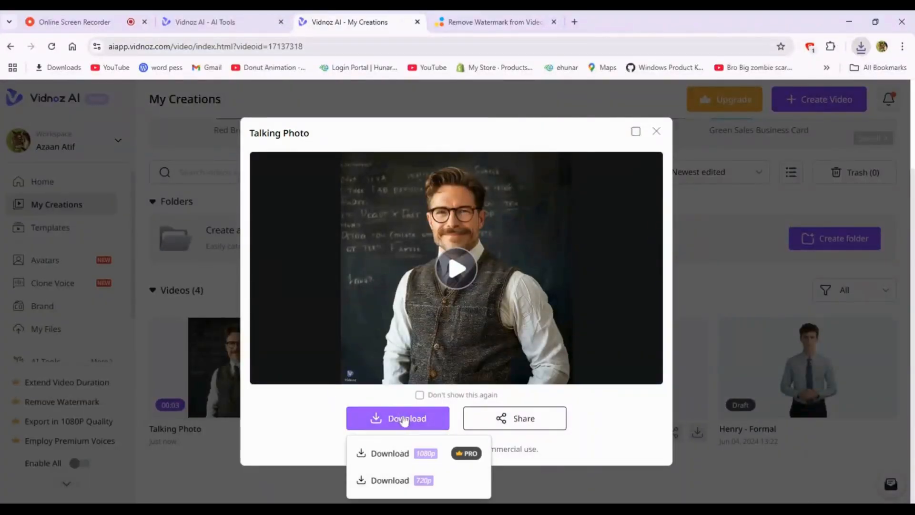
left_click(413, 478)
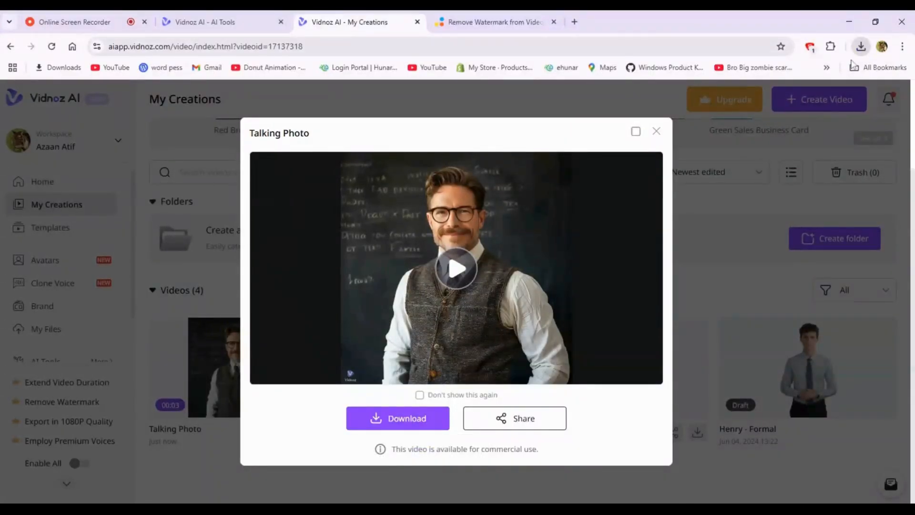
Switch to the online-video-cutter.com logo removal page and open the downloaded video Talking Photo (3)
left_click(476, 21)
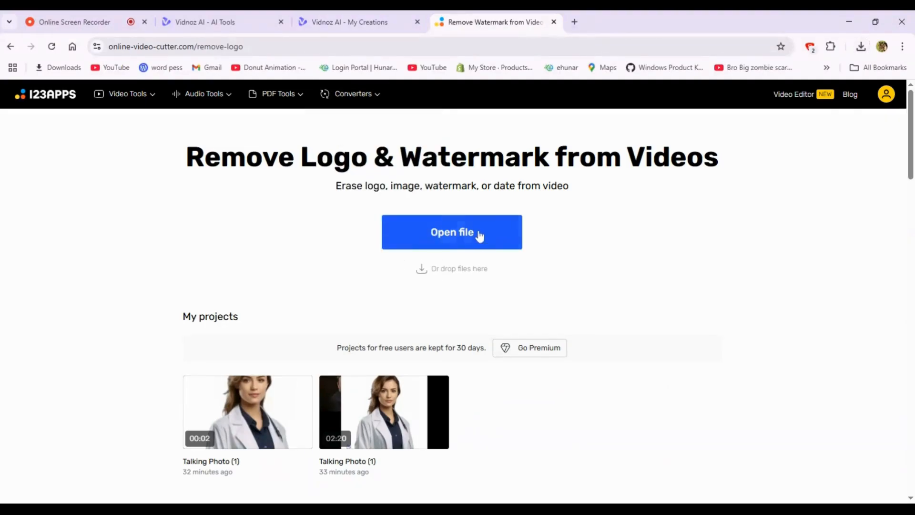
left_click(479, 235)
key("Return")
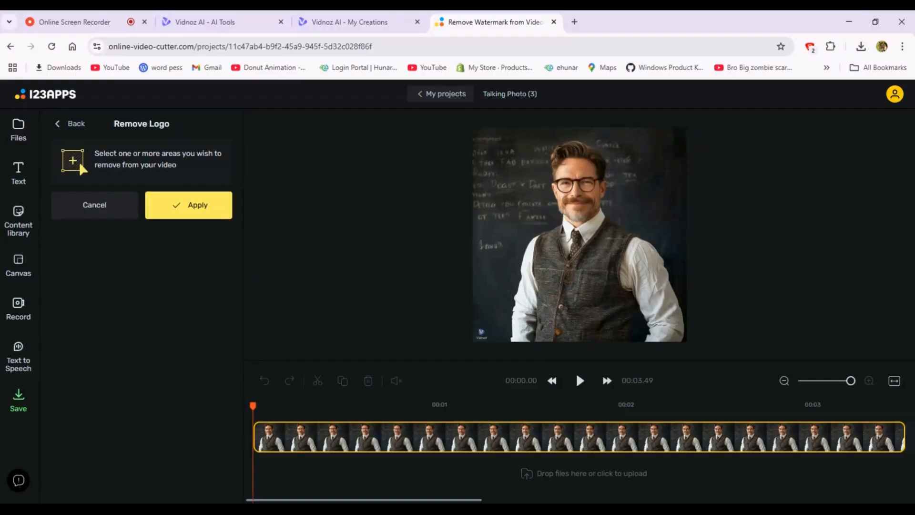
Mark a small removal area around the Vidnoz watermark in the video's lower-left corner and apply the logo removal
left_click_drag(473, 323, 490, 342)
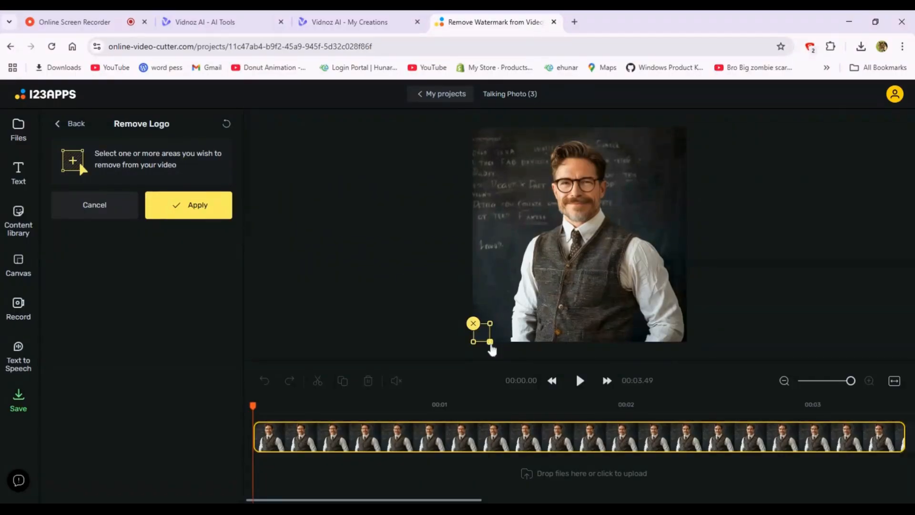
left_click(185, 210)
left_click(185, 209)
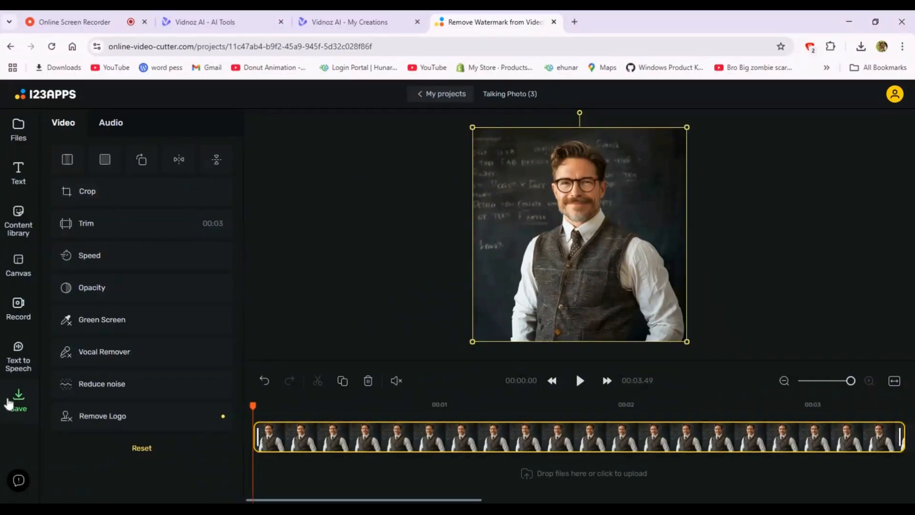
Export the cleaned video as a 720p MP4 and save the processed file to the computer
left_click(18, 400)
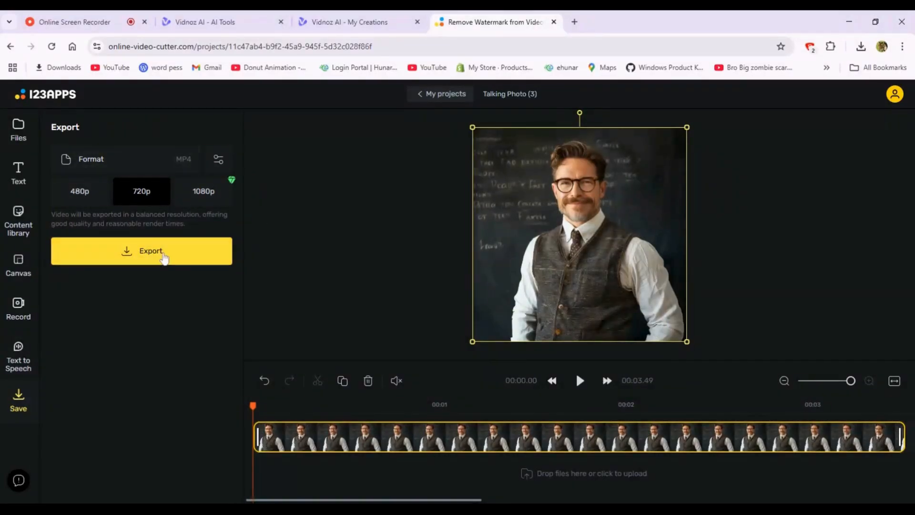
left_click(163, 263)
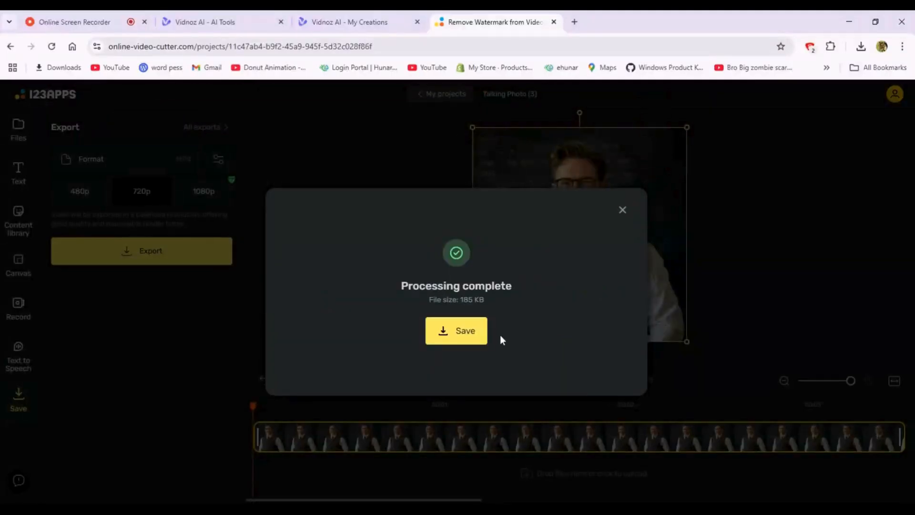
left_click(455, 331)
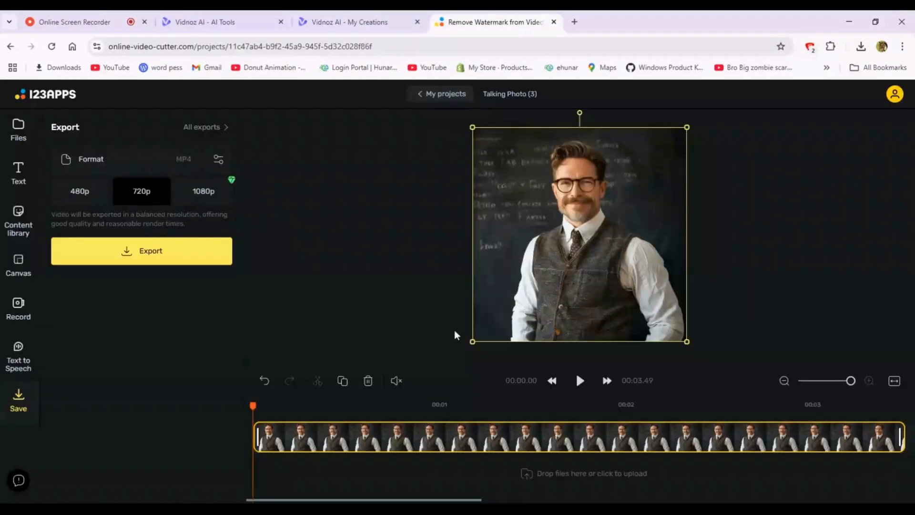